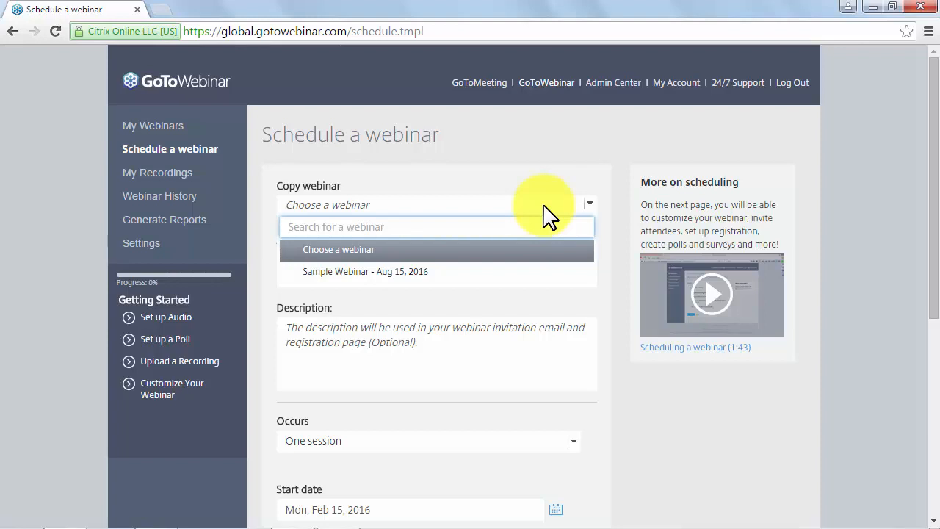
# Title the new webinar "Which of these cake decoration themes is the hottest selling this season among parents?".
pyautogui.click(515, 247)
pyautogui.click(404, 267)
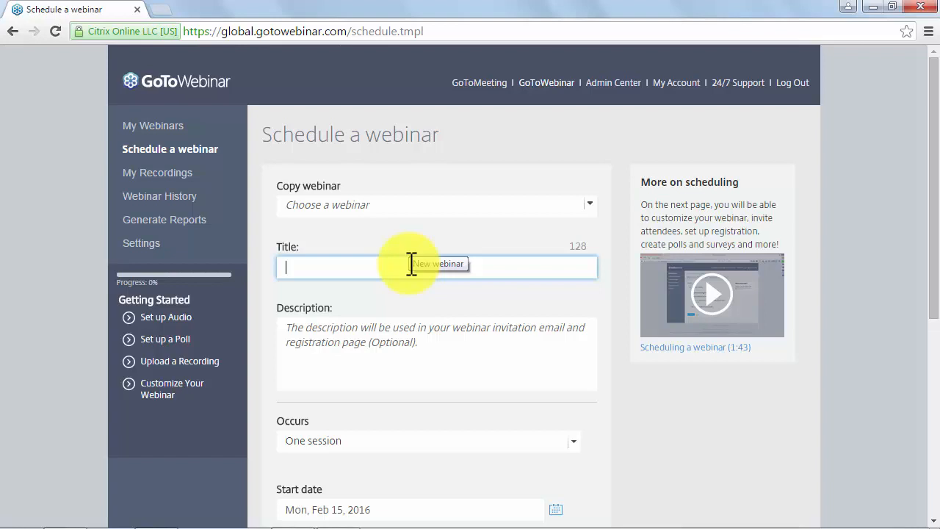
pyautogui.write('Which ')
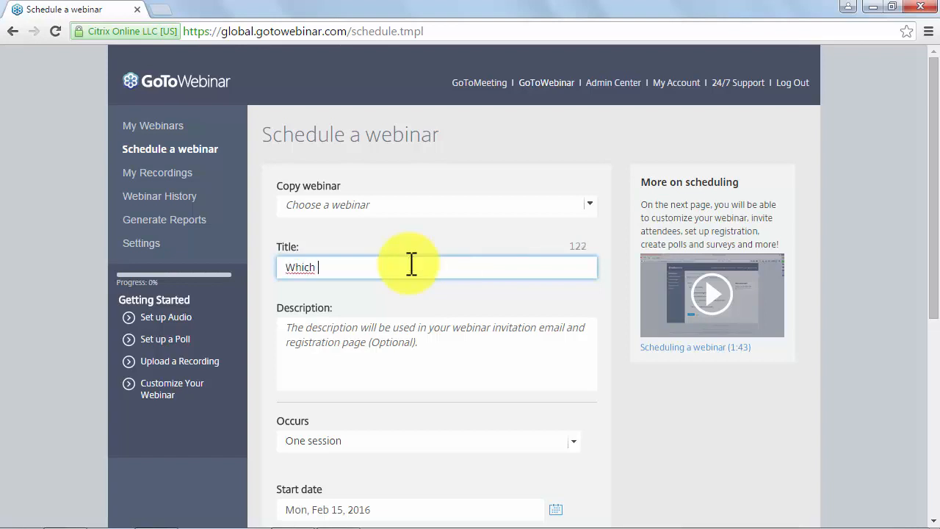
pyautogui.write('of these cake decora')
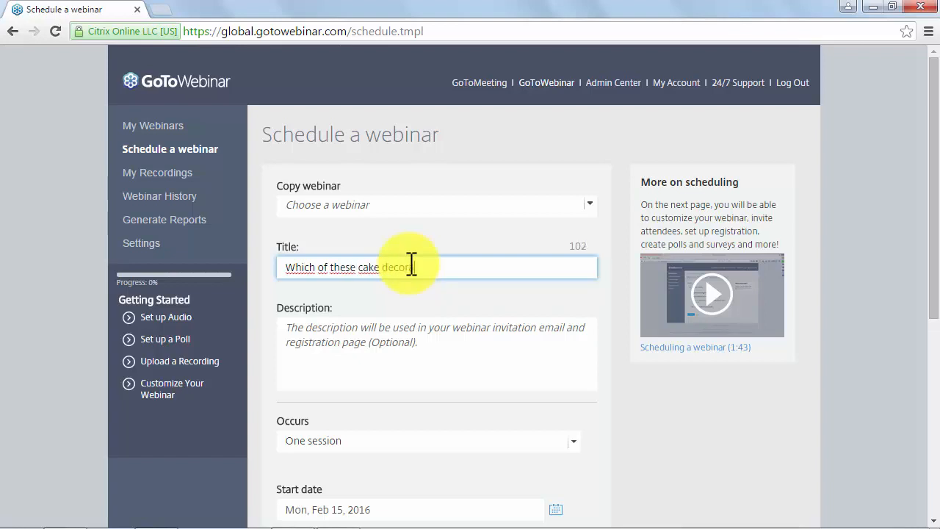
pyautogui.write('tion themes is the hotte')
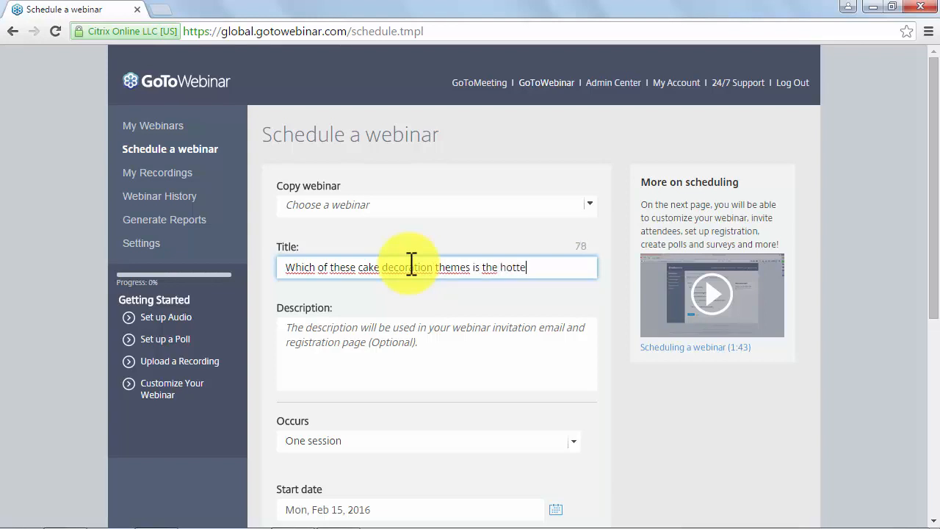
pyautogui.write('st selling this seaso')
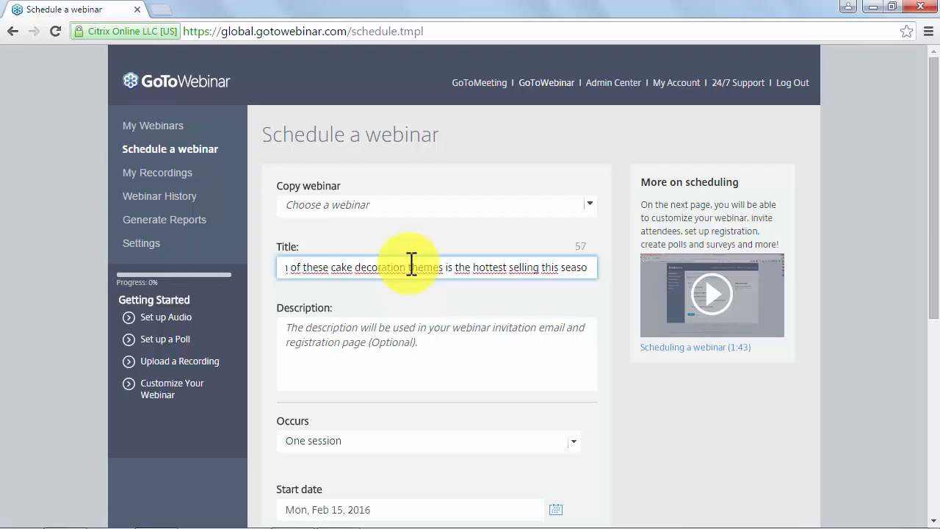
pyautogui.write('n ')
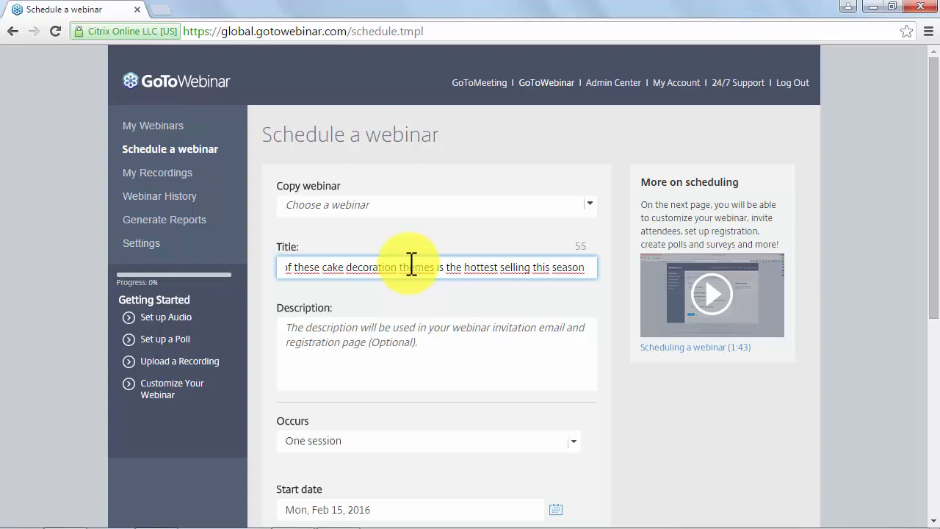
pyautogui.write('among parent')
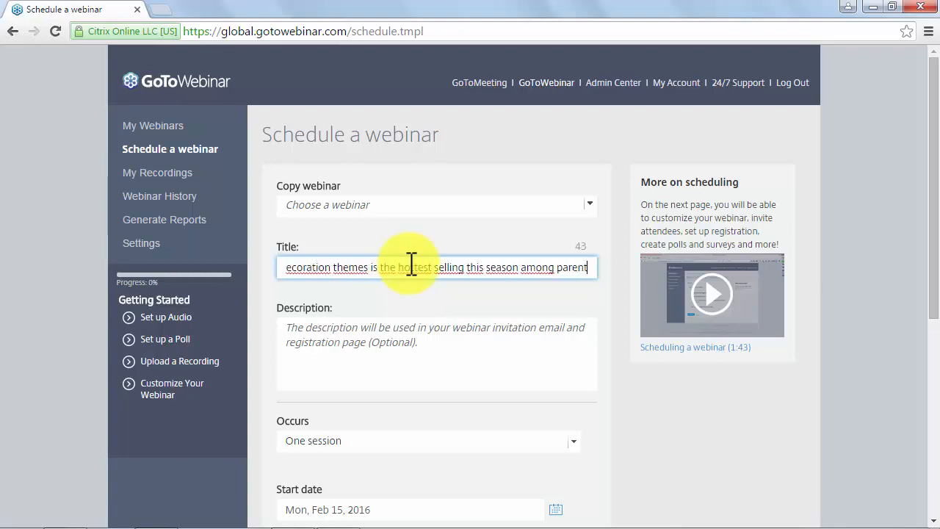
pyautogui.write('s')
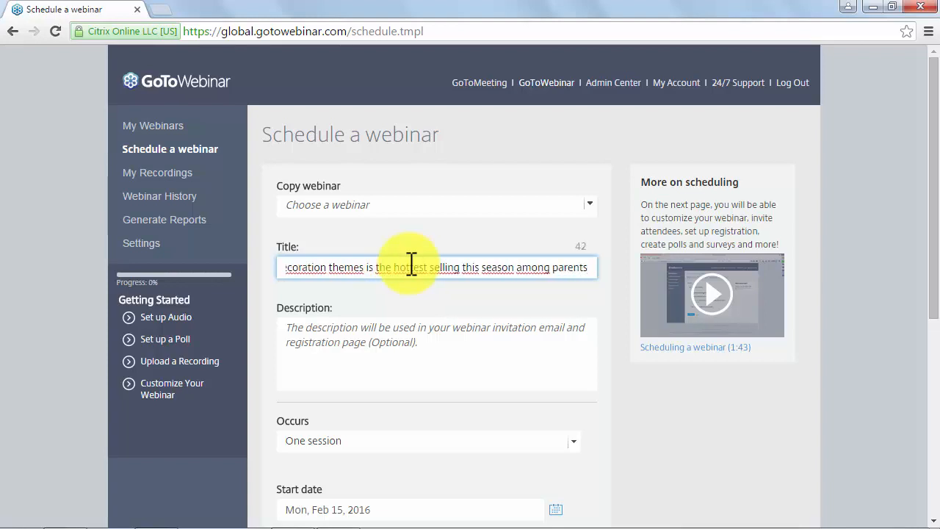
pyautogui.write('?')
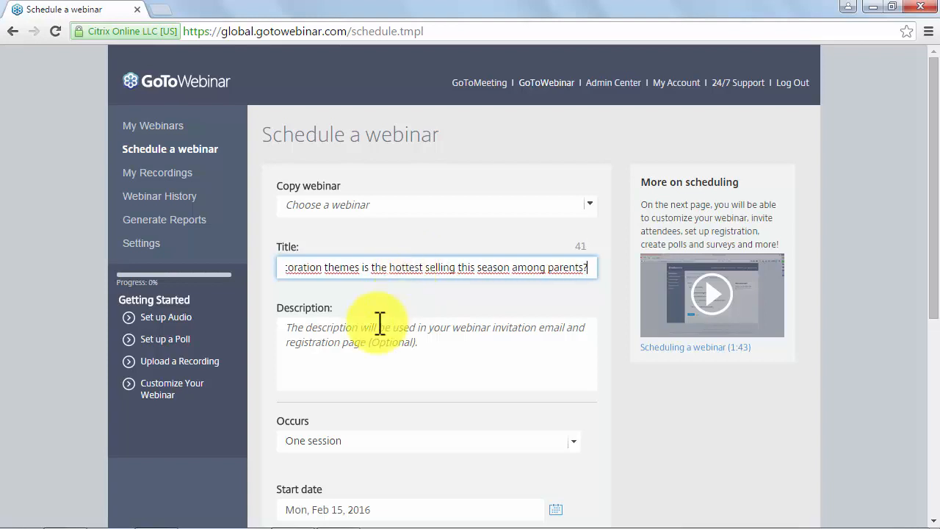
# Enter "We are going to talk about cakes" as the webinar description.
pyautogui.click(447, 346)
pyautogui.write('We are g')
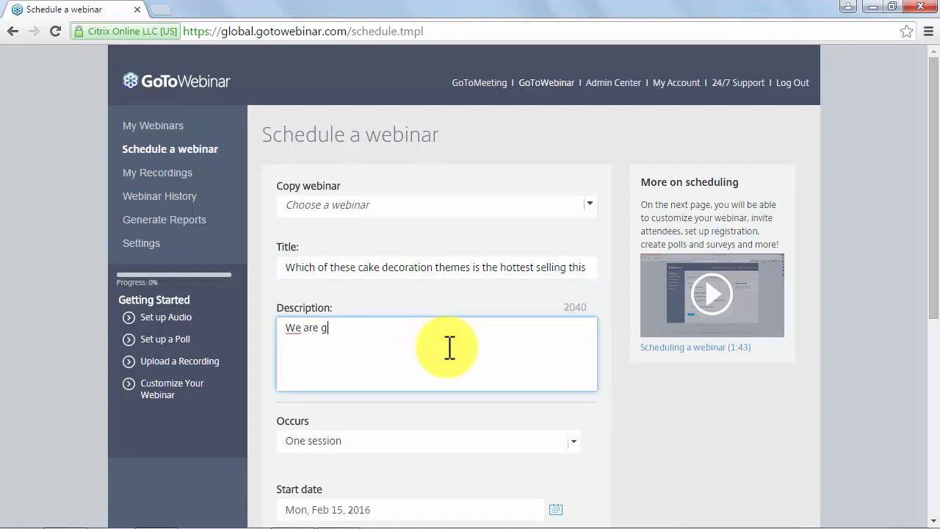
pyautogui.write('oing to talk')
pyautogui.press('BackSpace')
pyautogui.write('k abou')
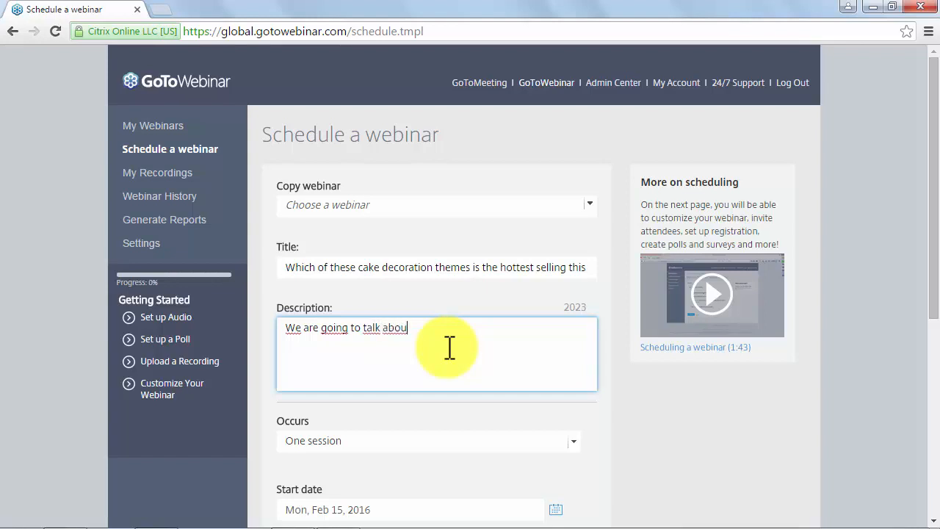
pyautogui.write(' t cakes')
# Set the webinar's occurrence to Monthly.
pyautogui.scroll(-2, 556, 419)
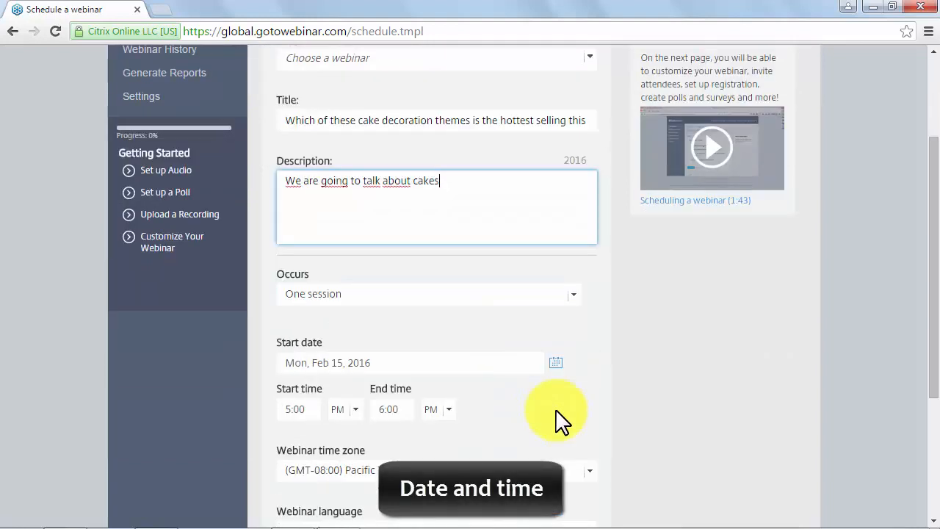
pyautogui.click(573, 301)
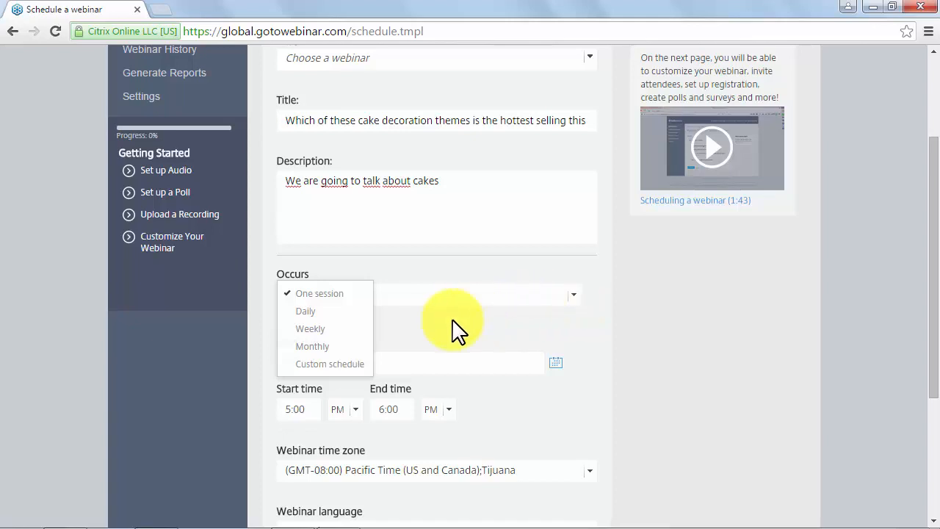
pyautogui.click(319, 347)
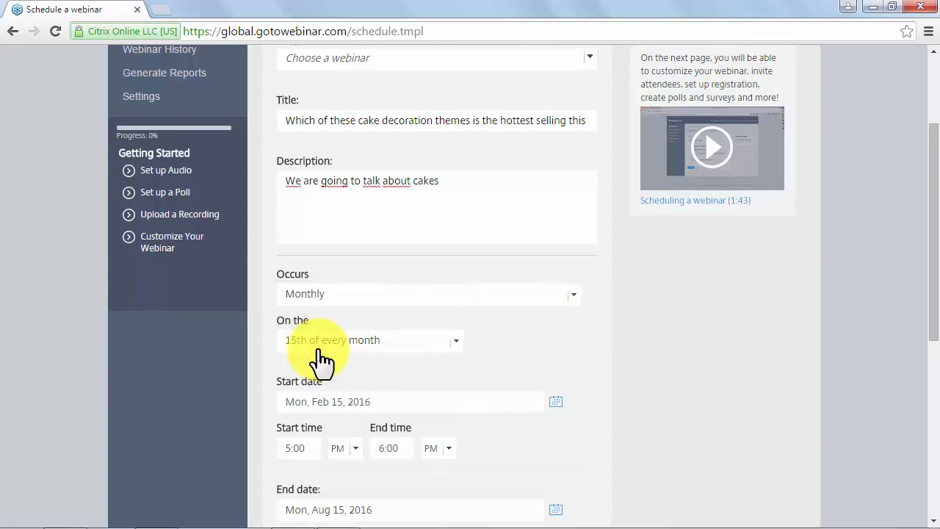
# Set the webinar's start time to 8:00 PM and its end time to 9:00 PM.
pyautogui.scroll(-1, 245, 411)
pyautogui.scroll(-1, 246, 405)
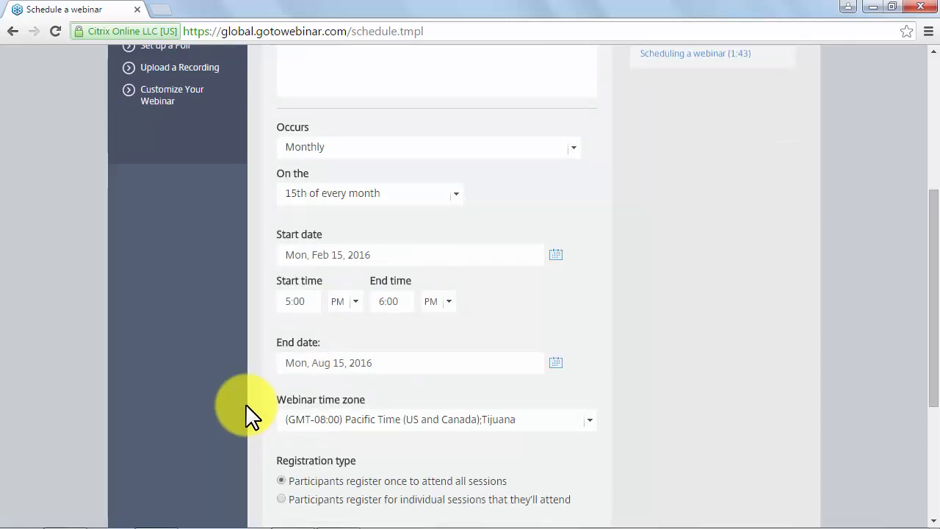
pyautogui.click(293, 310)
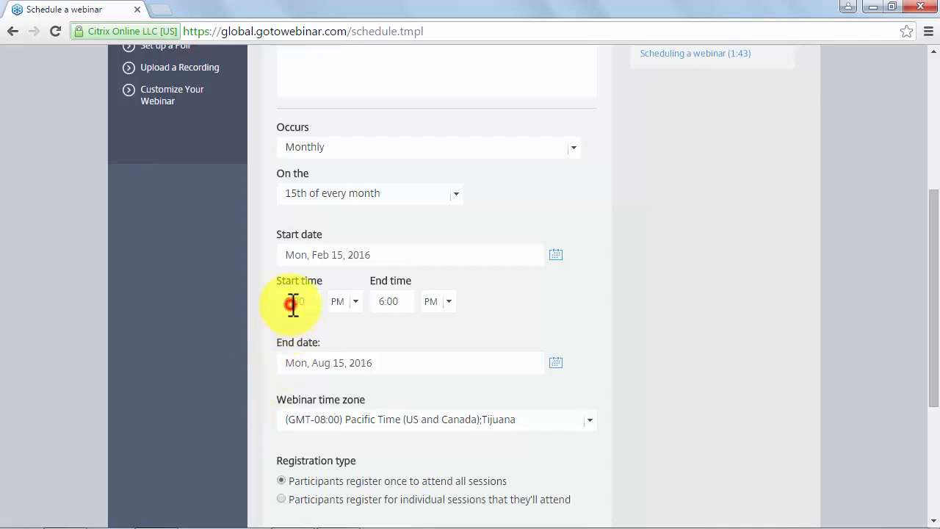
pyautogui.write('8')
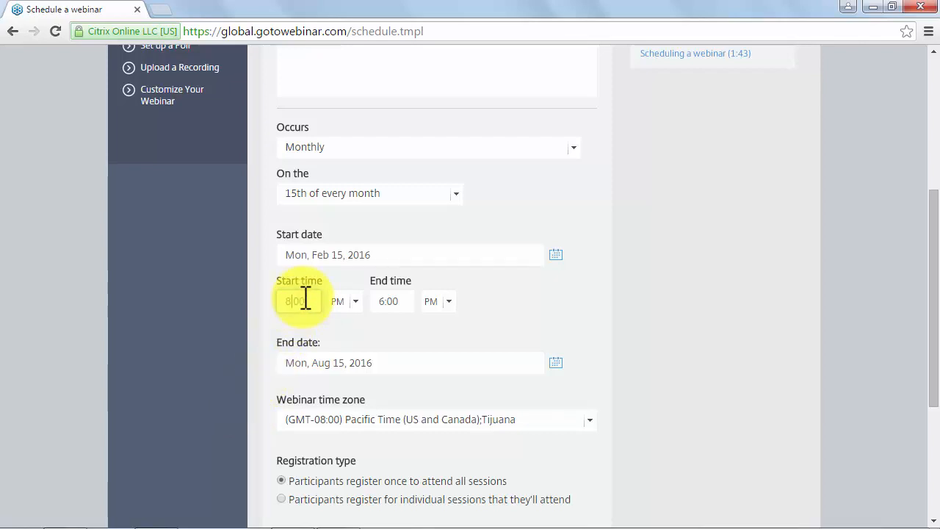
pyautogui.click(385, 300)
pyautogui.press('BackSpace')
pyautogui.write('9')
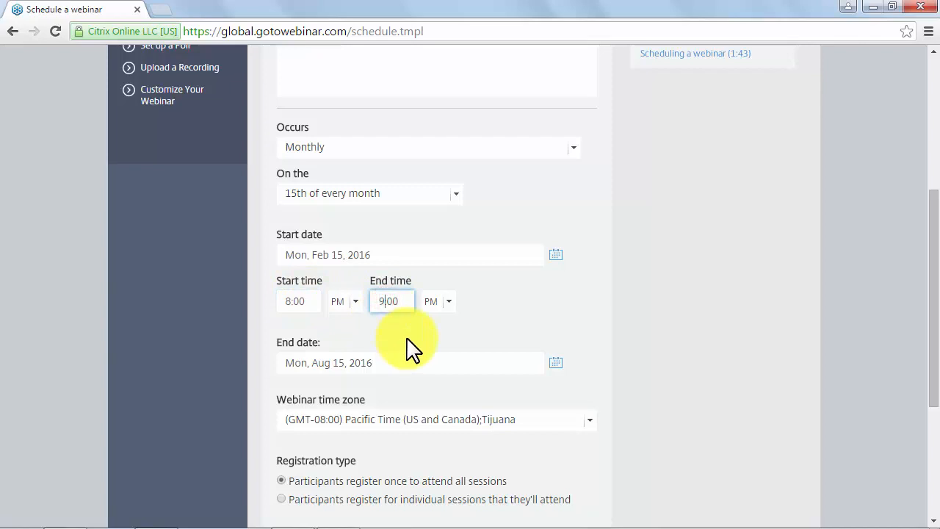
# Choose (GMT-08:00) Pacific Time (US and Canada);Tijuana as the webinar time zone.
pyautogui.scroll(-2, 193, 371)
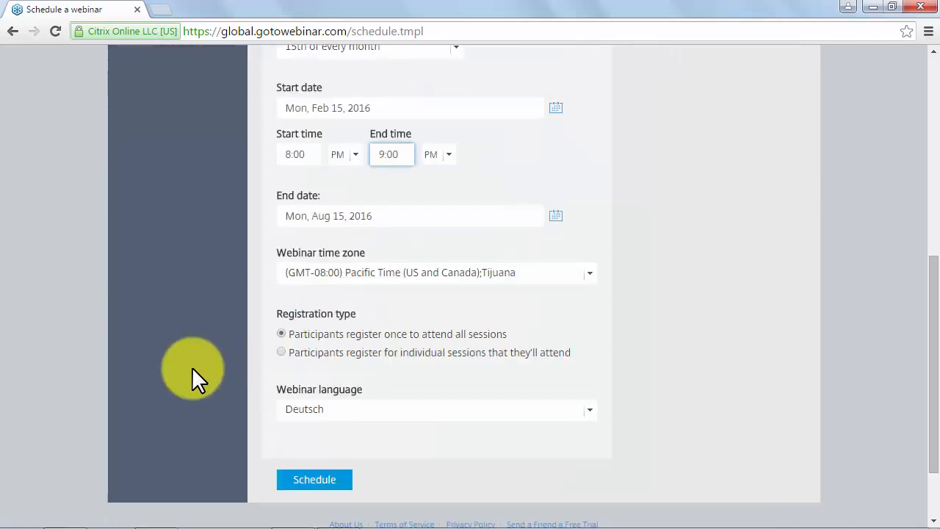
pyautogui.click(308, 272)
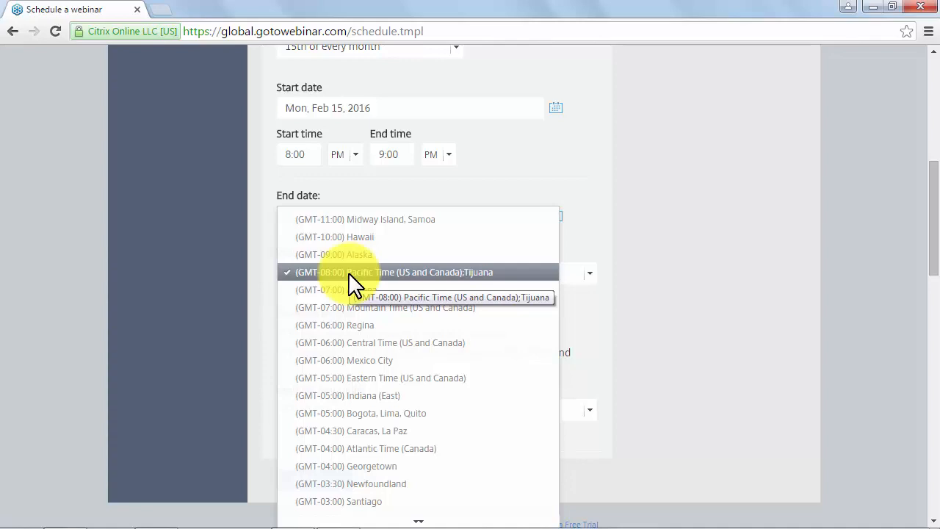
pyautogui.click(349, 273)
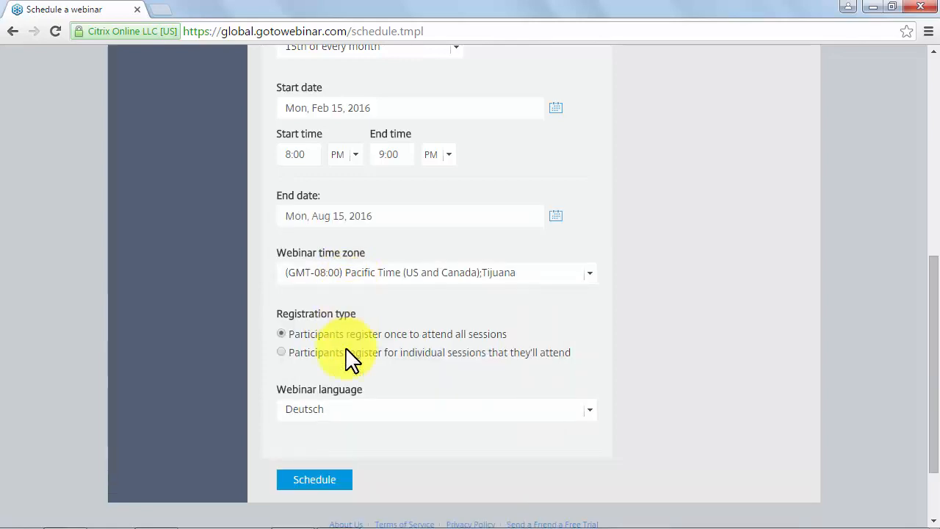
# Set the webinar language to English and schedule the webinar.
pyautogui.click(364, 418)
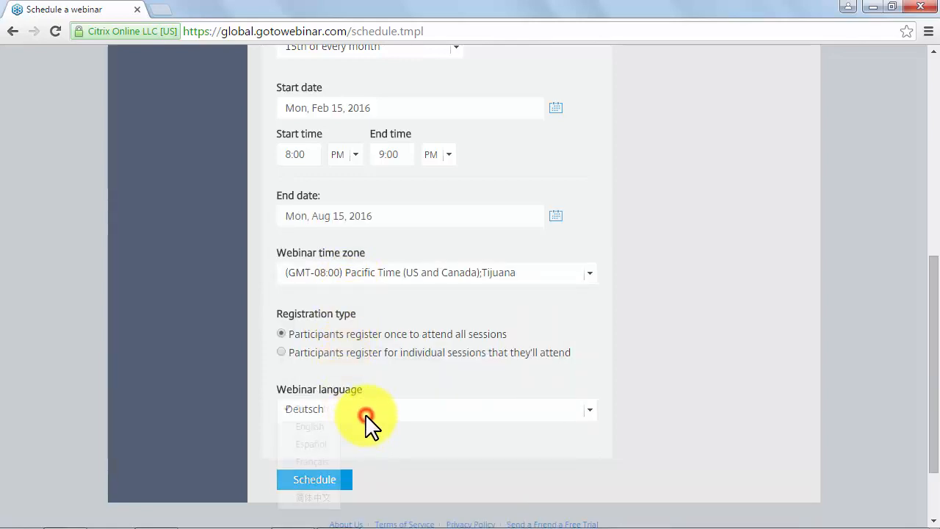
pyautogui.click(324, 427)
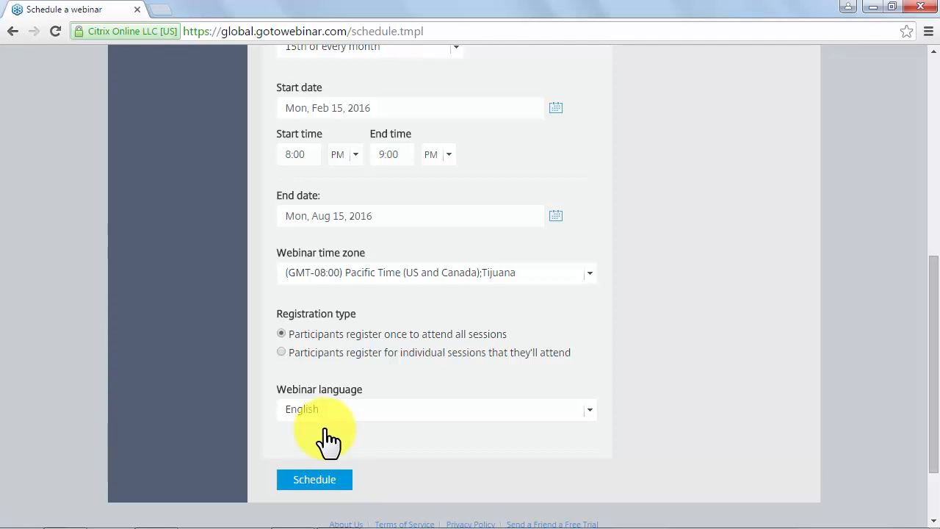
pyautogui.click(311, 481)
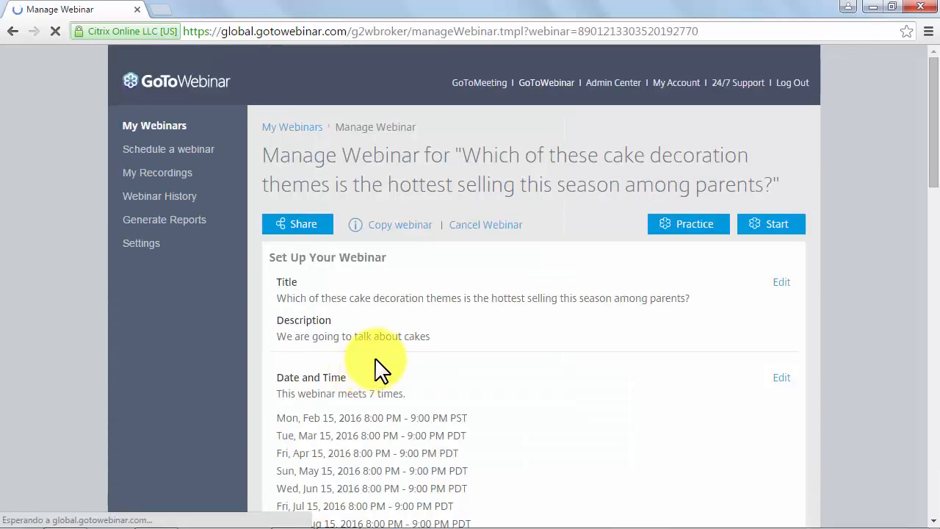
# Open the scheduled webinar's audio settings for editing.
pyautogui.scroll(-1, 420, 330)
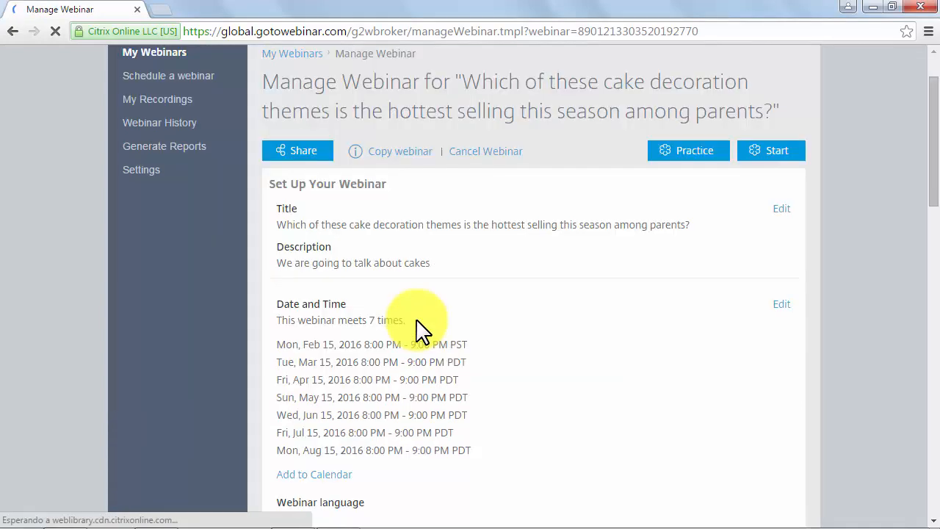
pyautogui.scroll(-1, 417, 322)
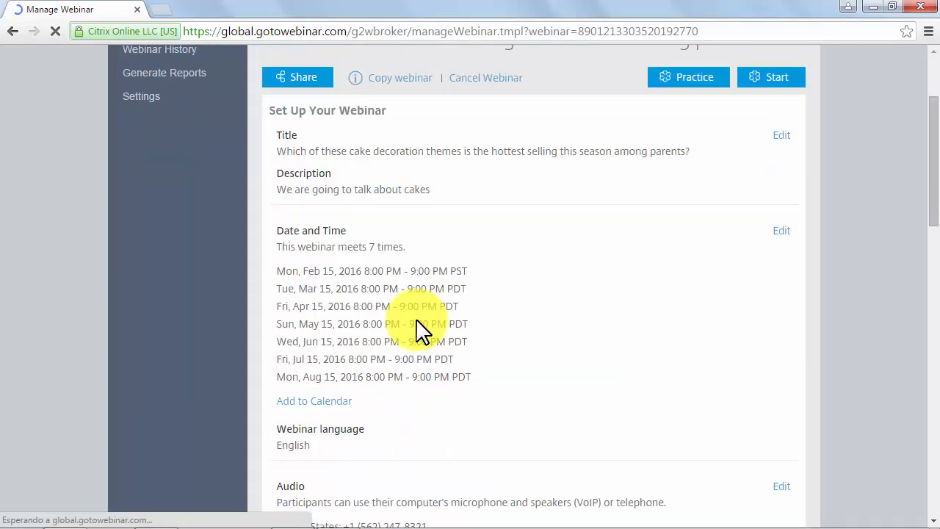
pyautogui.scroll(-2, 422, 330)
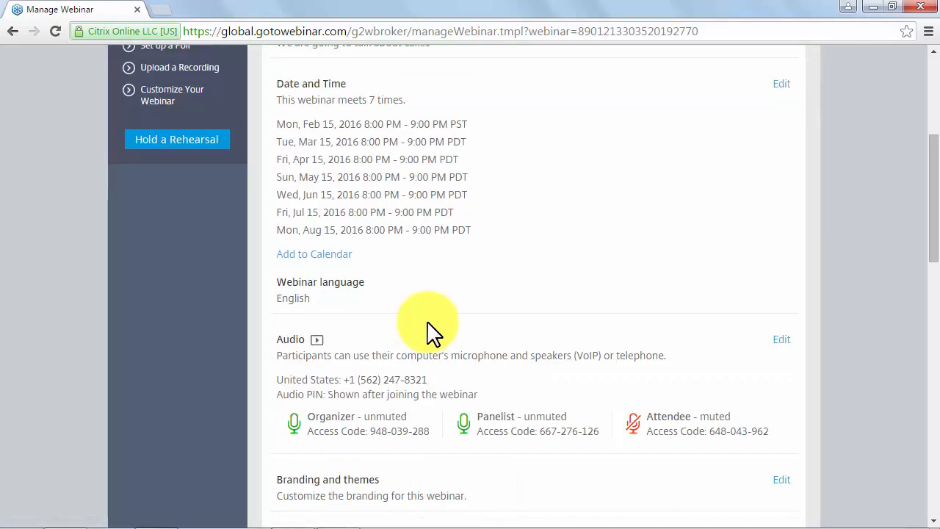
pyautogui.click(776, 342)
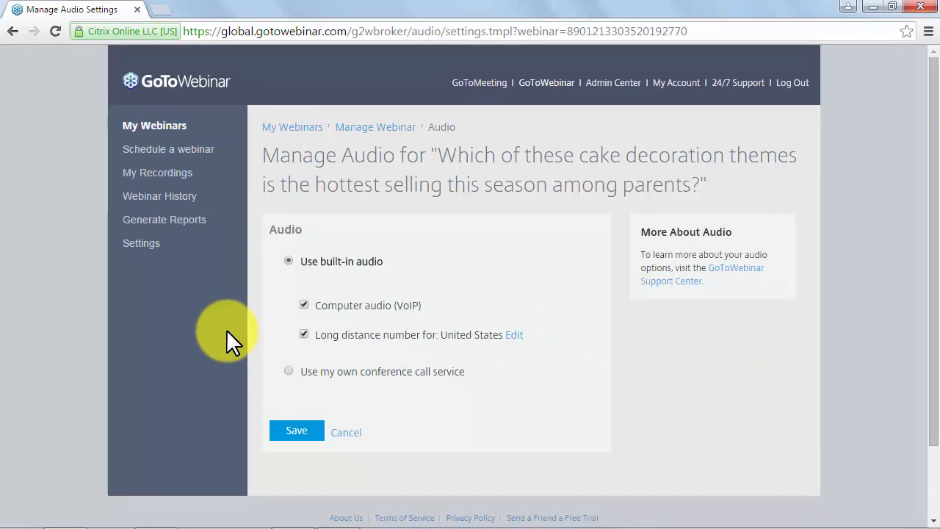
# Switch the audio to your own conference call service and review its phone number fields.
pyautogui.click(290, 372)
pyautogui.scroll(-2, 255, 370)
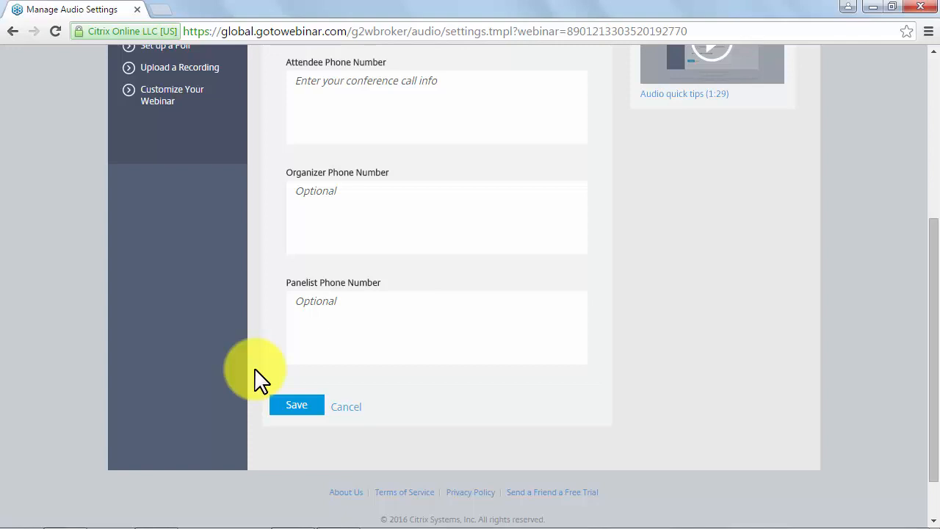
pyautogui.scroll(3, 261, 378)
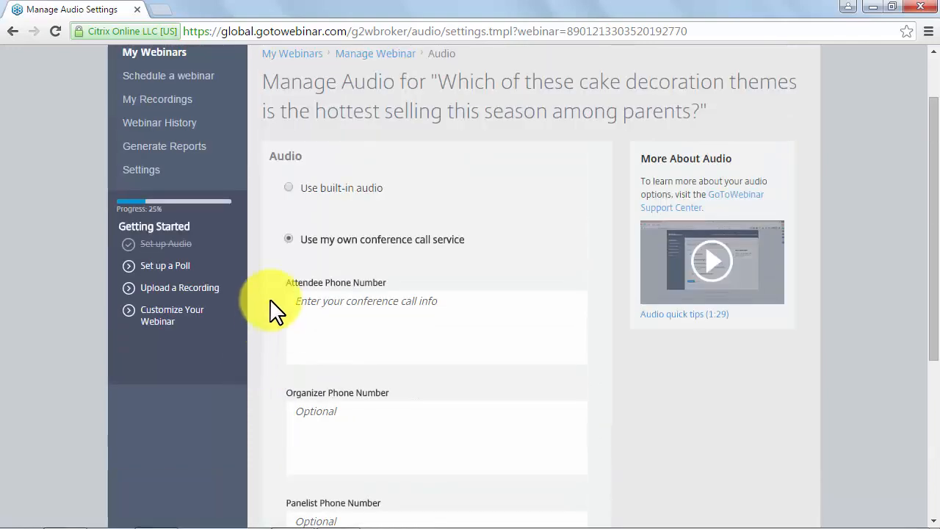
# Select built-in audio for the webinar and save the audio settings.
pyautogui.click(286, 185)
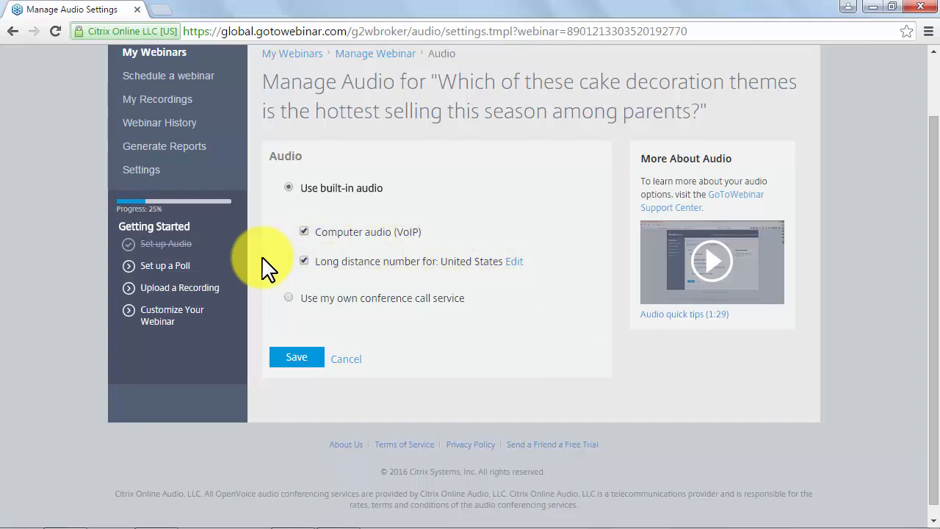
pyautogui.click(292, 360)
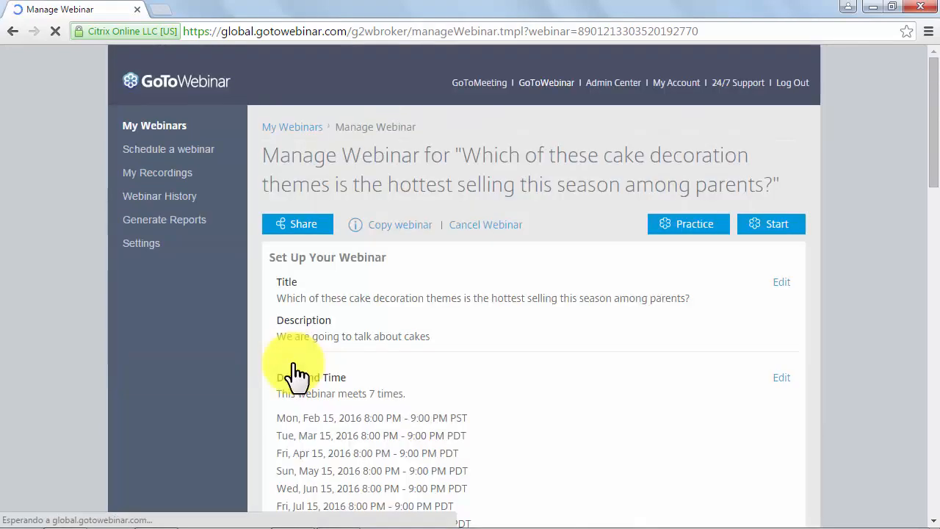
pyautogui.scroll(-2, 297, 373)
pyautogui.scroll(-1, 297, 372)
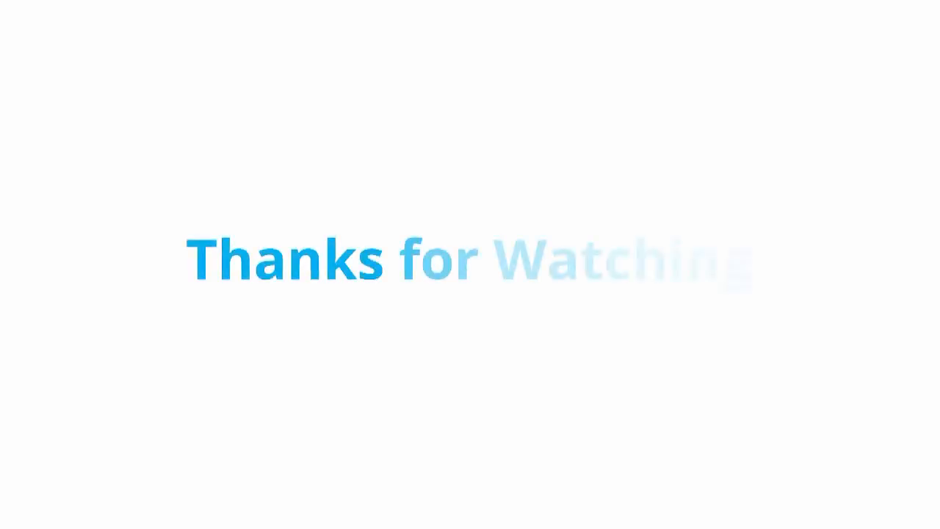